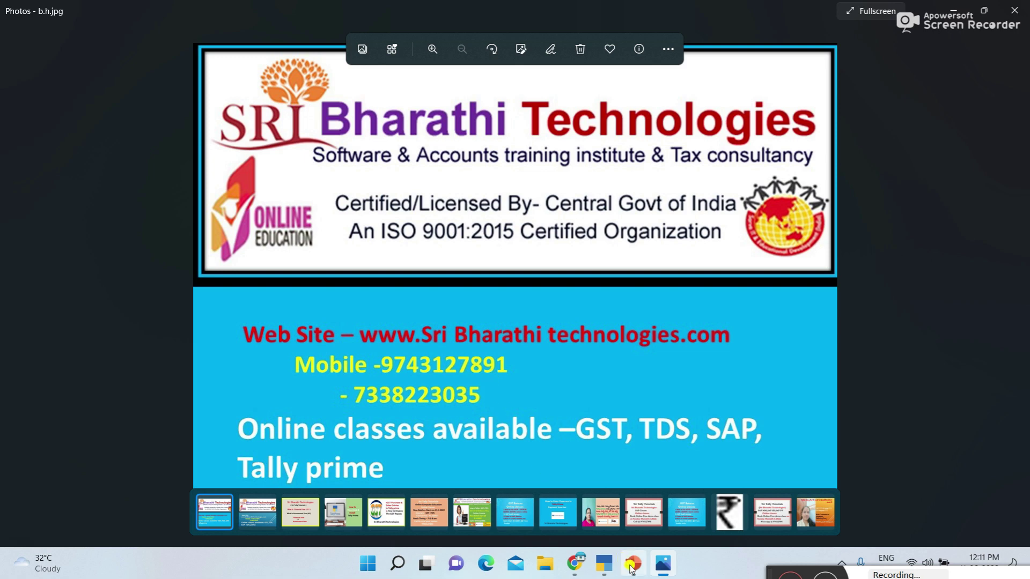
- Show the PowerPoint slide listing the voucher topics, and switch to TallyPrime to open the Day Book
mouse_move(633, 563)
click(629, 511)
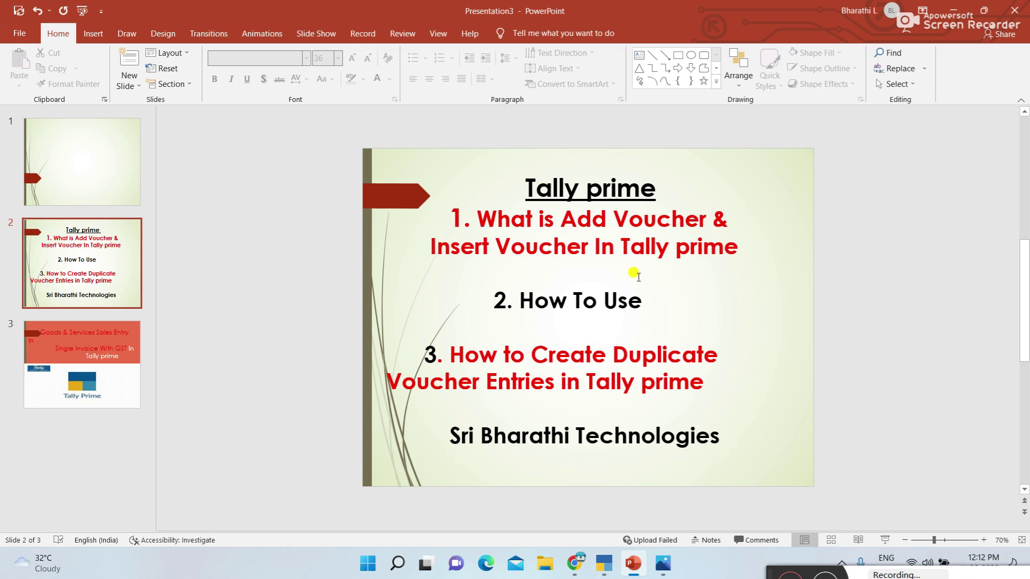
click(605, 563)
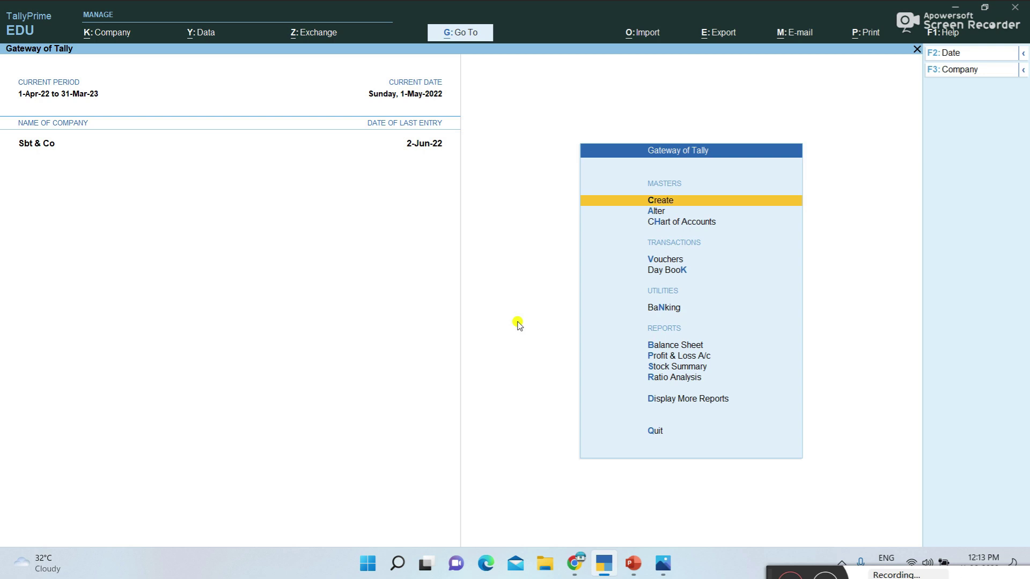
click(677, 271)
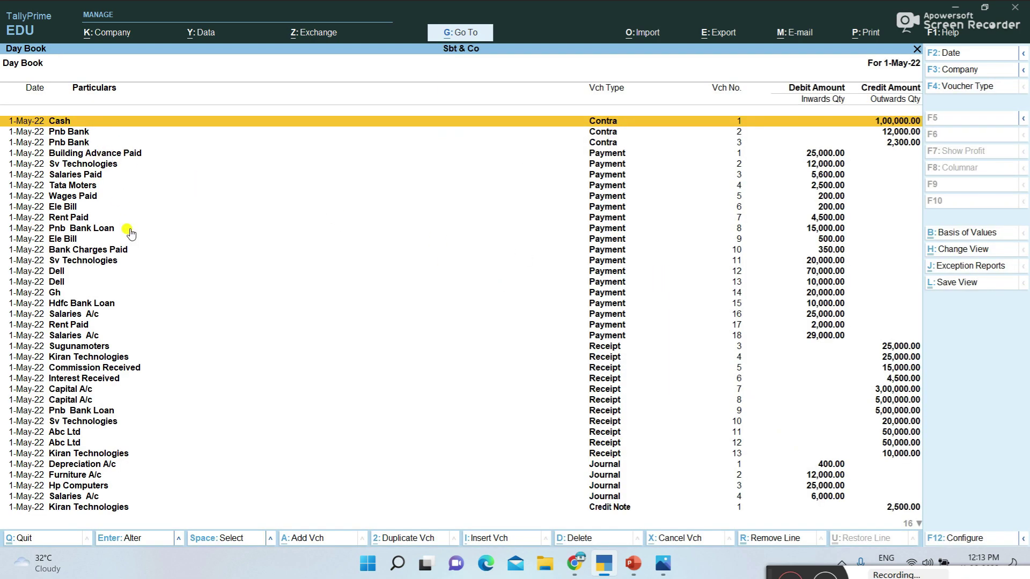
- Examine the 1-May-22 Day Book entries, comparing particulars and voucher types from the contra vouchers through the purchase vouchers and back
scroll(129, 232, down, 7)
scroll(129, 231, down, 14)
scroll(130, 235, up, 20)
key(Down)
key(Down)
key(Down)
key(Down)
key(Down)
key(Down)
key(Down)
key(Down)
key(Down)
key(Down)
key(Down)
key(Down)
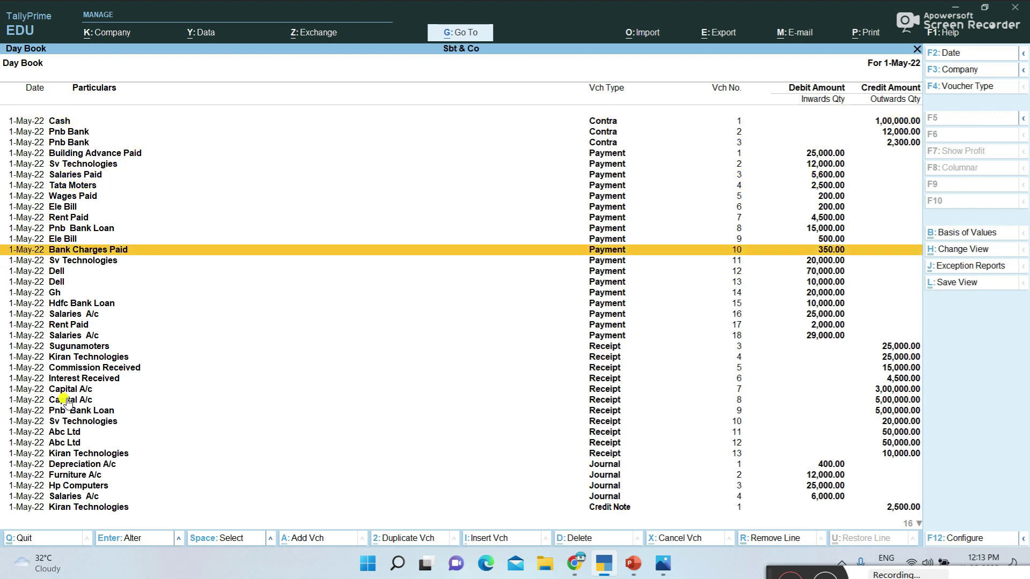
key(Down)
key(Down)
key(Down)
key(Down)
key(Down)
key(Down)
key(Down)
key(Down)
key(Down)
key(Down)
key(Down)
key(Down)
key(Down)
key(Down)
key(Down)
key(Down)
key(Down)
key(Down)
key(Down)
key(Down)
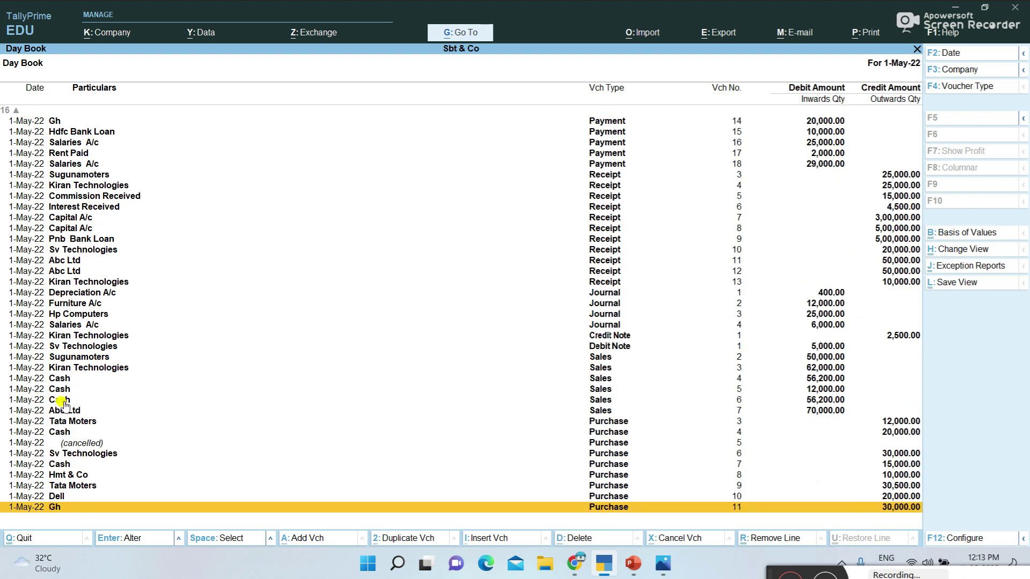
key(Up)
key(Up)
key(Up)
key(Up)
key(Up)
key(Up)
key(Up)
key(Up)
key(Up)
key(Up)
key(Up)
key(Up)
key(Up)
key(Up)
key(Up)
key(Up)
key(Up)
key(Up)
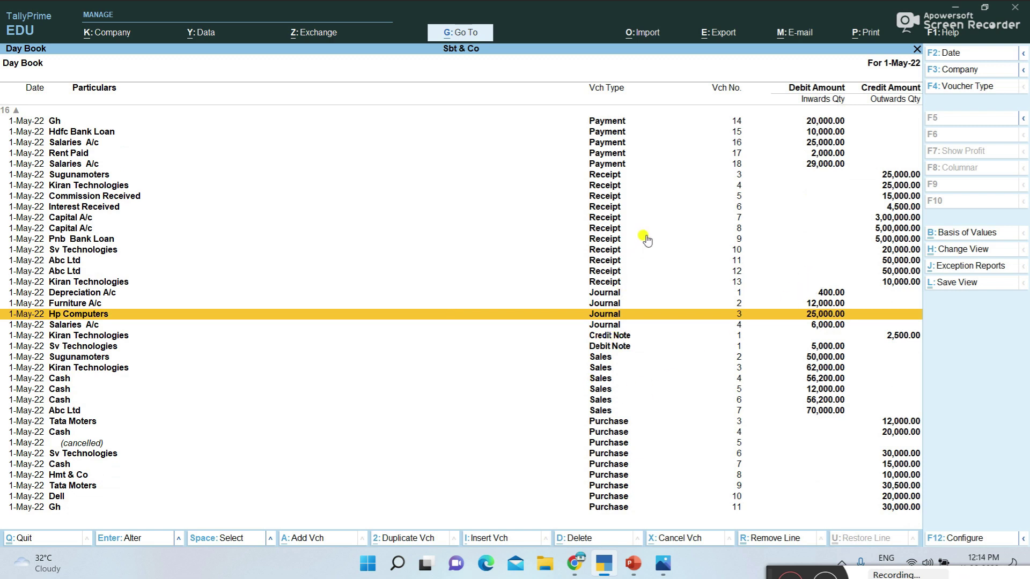
key(Up)
key(Up)
key(Up)
key(Up)
key(Up)
key(Up)
key(Up)
key(Up)
key(Up)
key(Up)
key(Up)
key(Up)
key(Up)
key(Up)
key(Up)
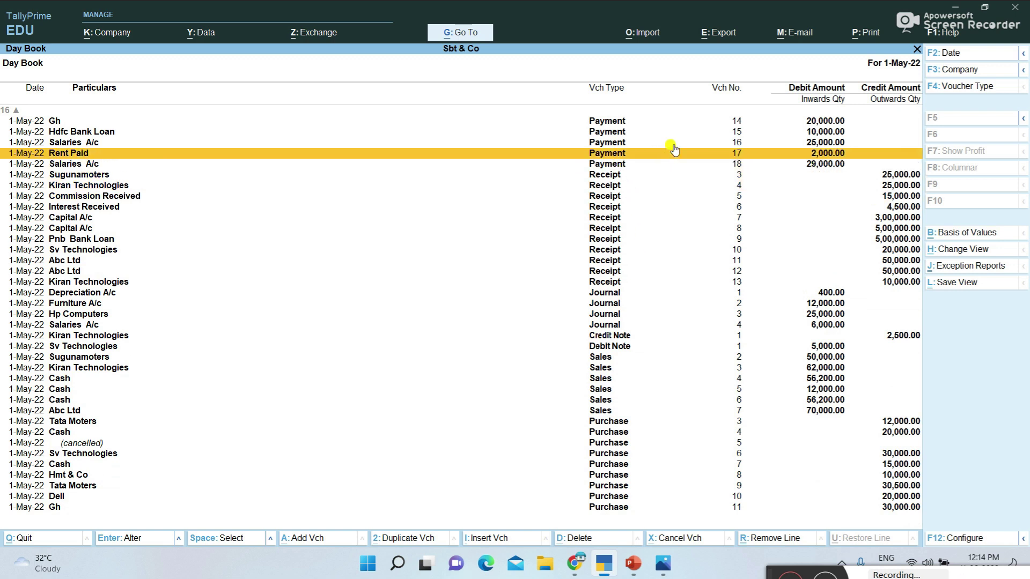
click(619, 123)
scroll(620, 128, up, 16)
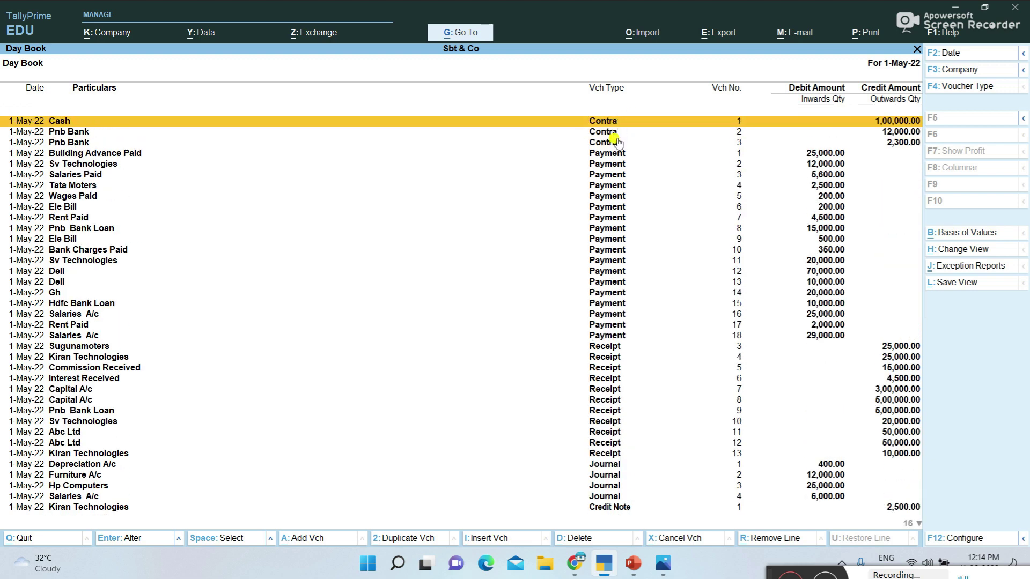
- Add a new payment voucher from the Salaries A/c payment entry no. 18 and set its account to Cash
click(740, 177)
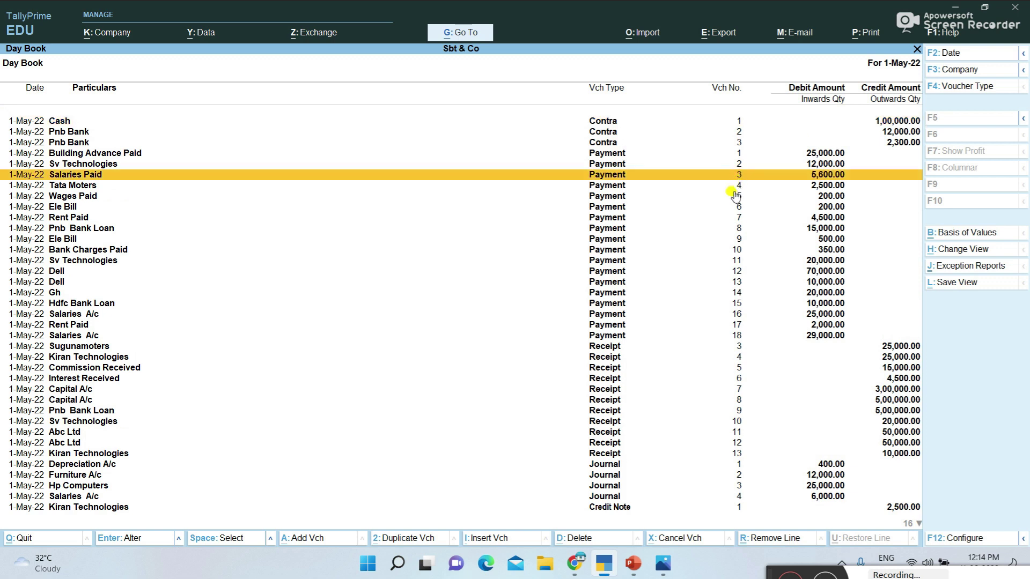
click(739, 338)
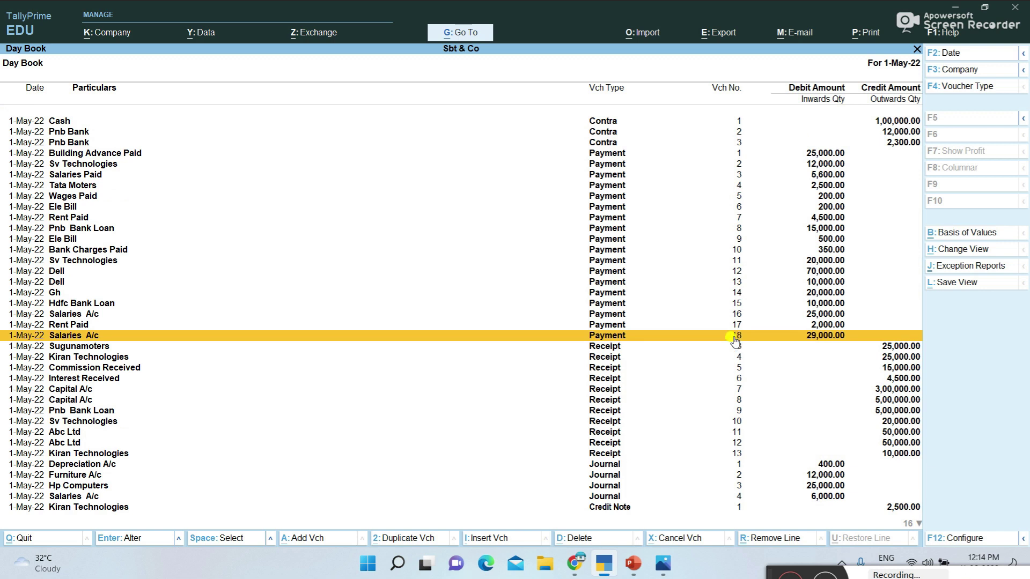
click(308, 542)
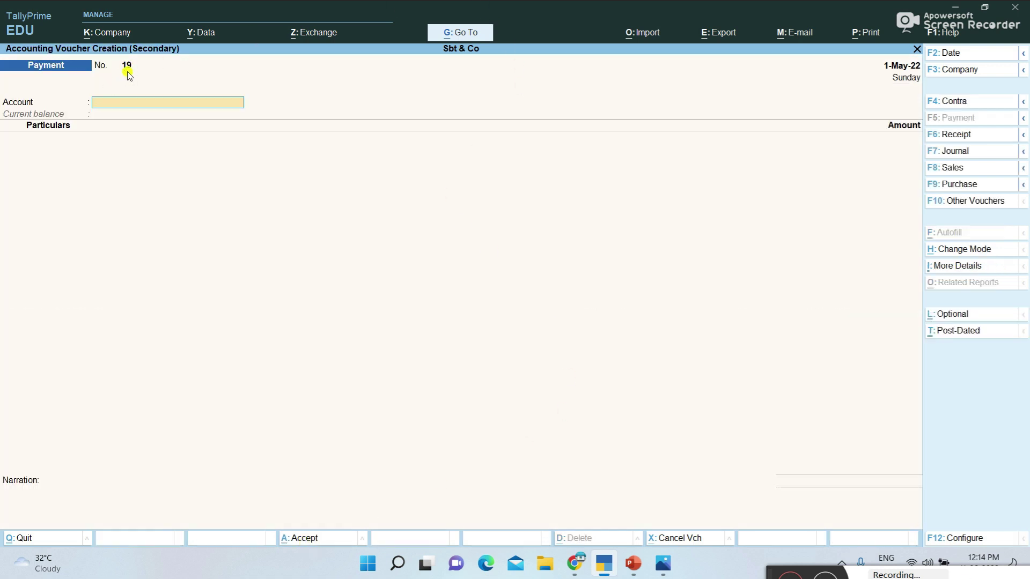
text(Cash)
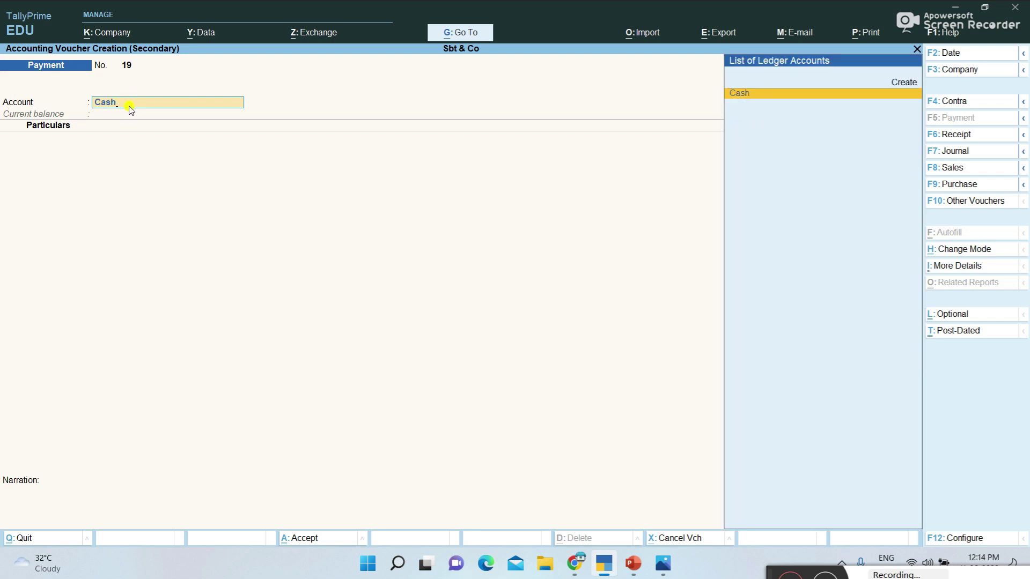
key(Return)
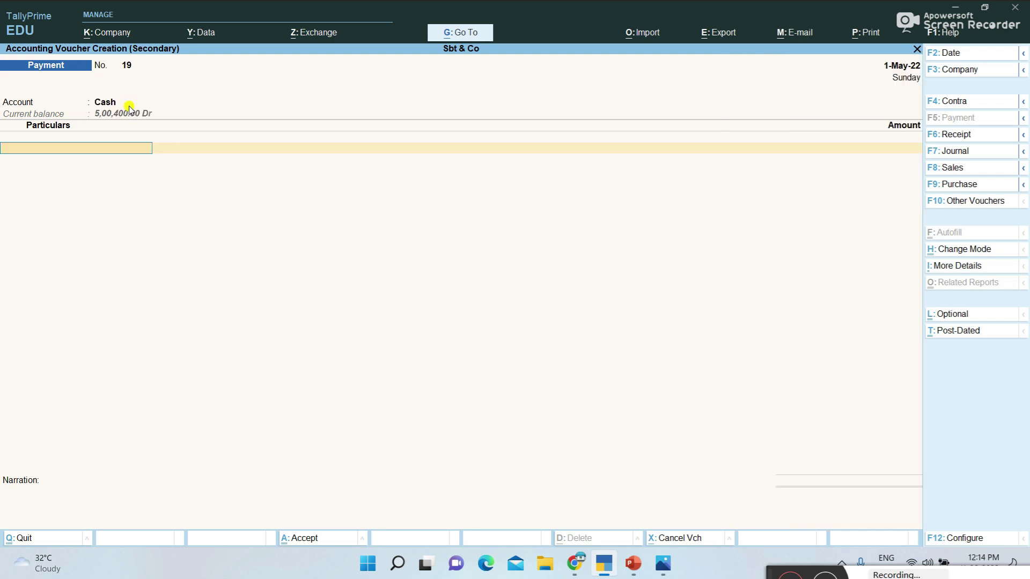
- Choose Rent Paid as the particulars ledger of the payment voucher
text(S)
key(BackSpace)
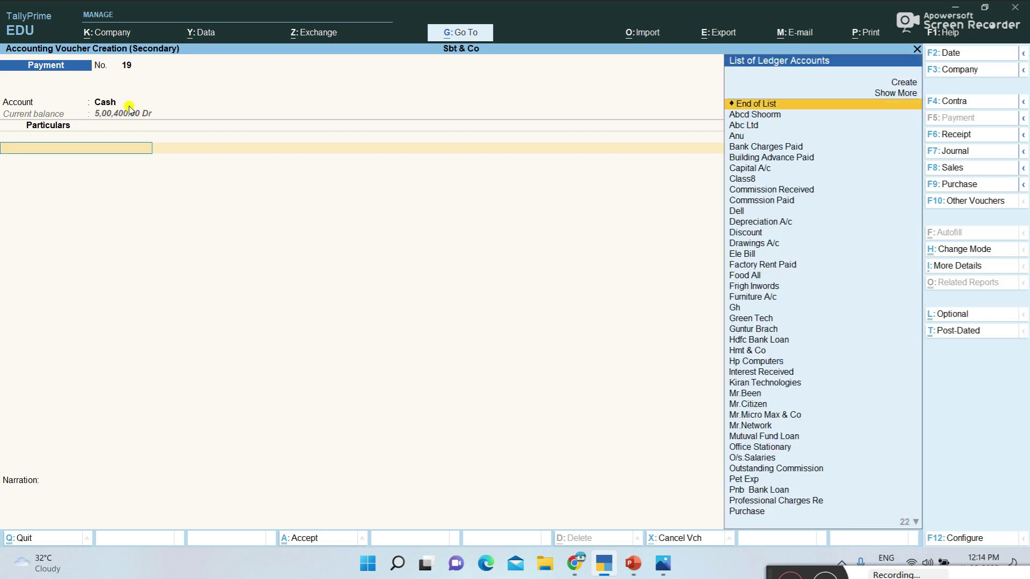
text(S)
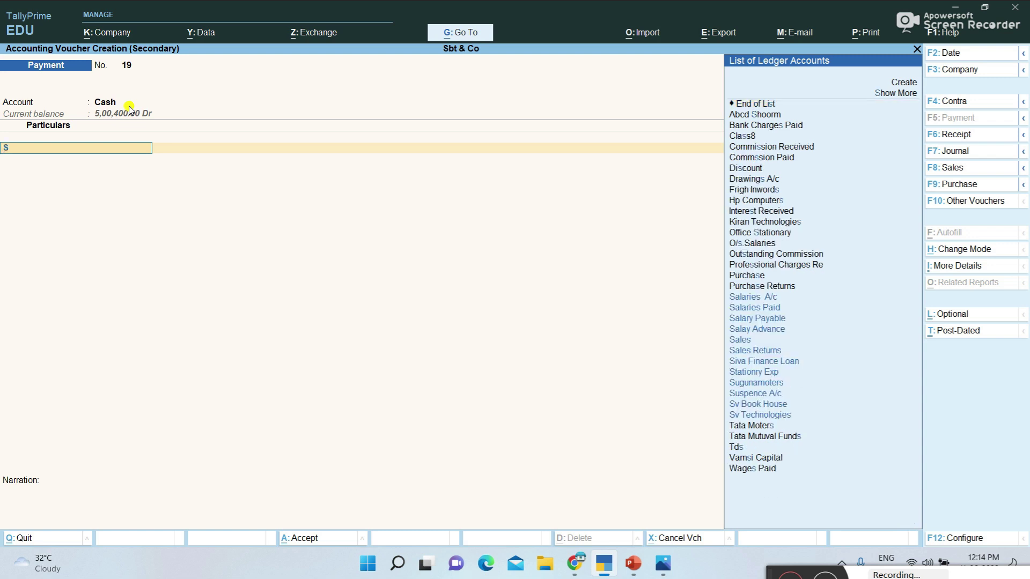
key(BackSpace)
text(A)
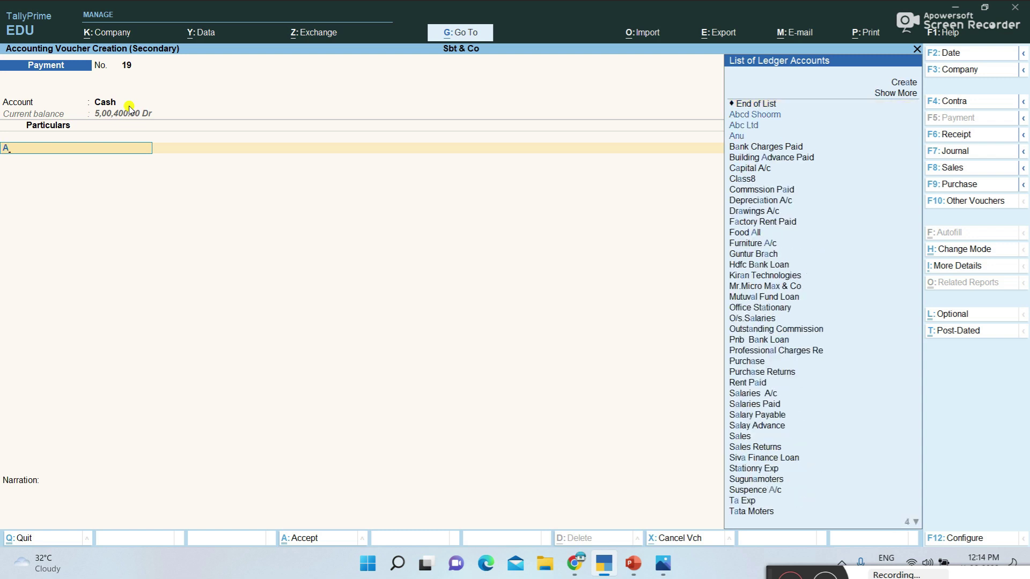
key(BackSpace)
text(Re)
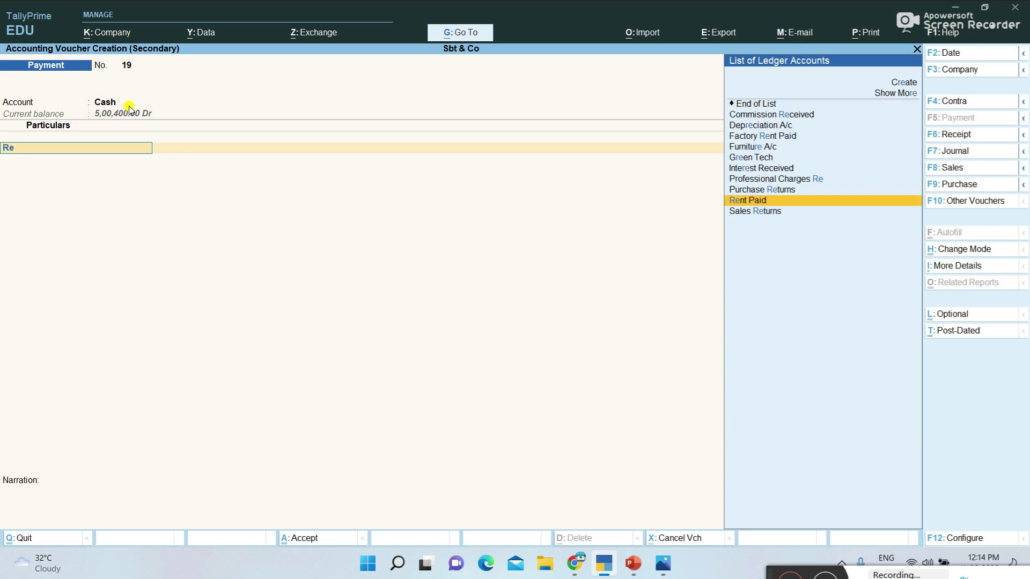
key(Return)
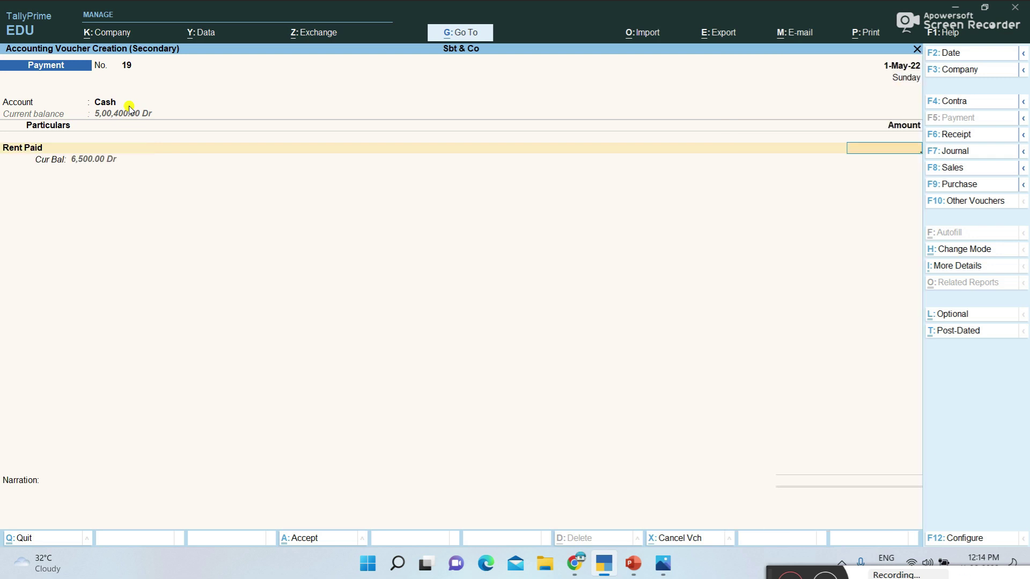
- Enter an amount of 6000 for Rent Paid, save the payment voucher and select its entry in the Day Book
text(6000)
key(Return)
key(Return)
key(Return)
key(Return)
key(Return)
key(Return)
key(Return)
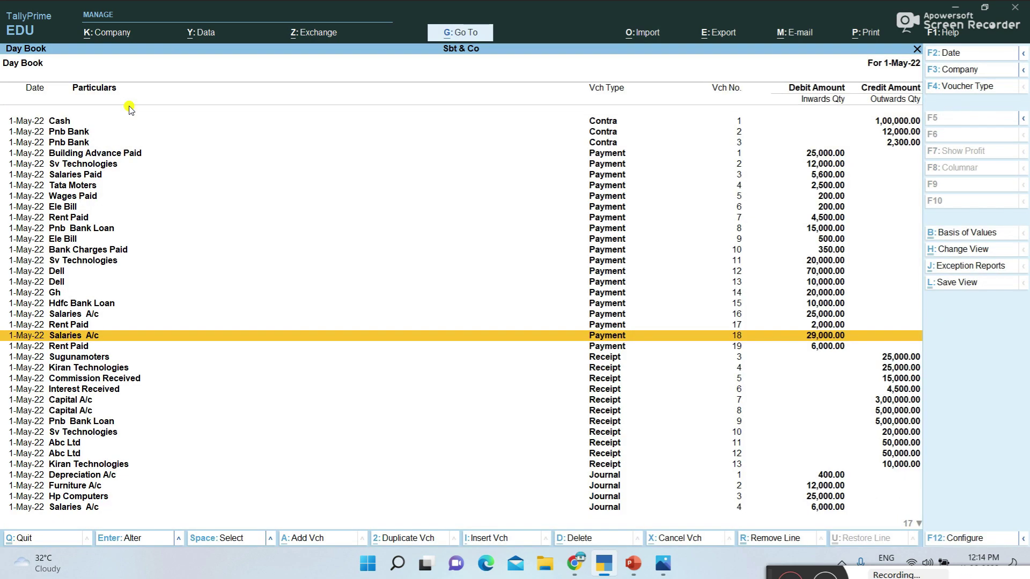
key(Down)
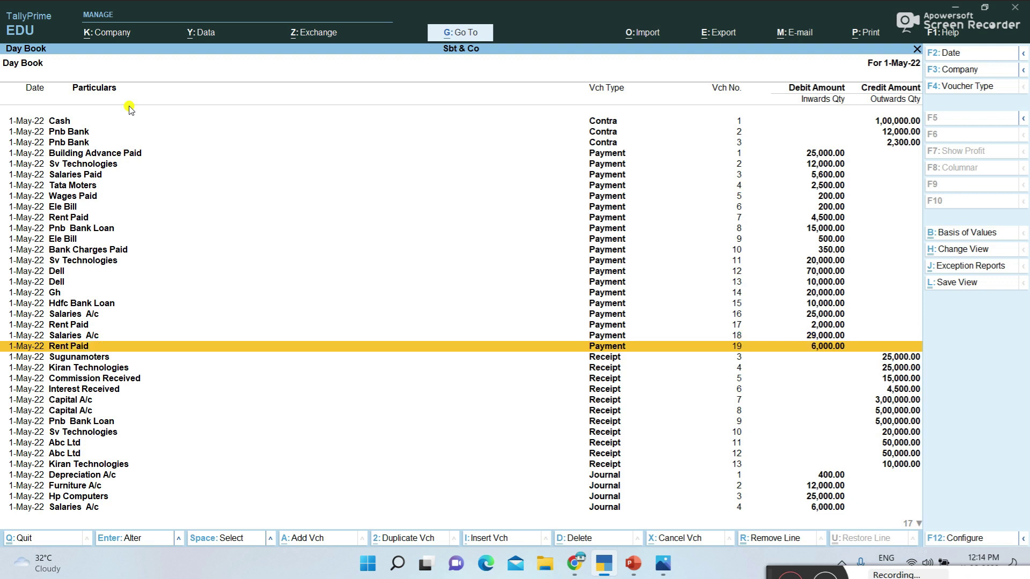
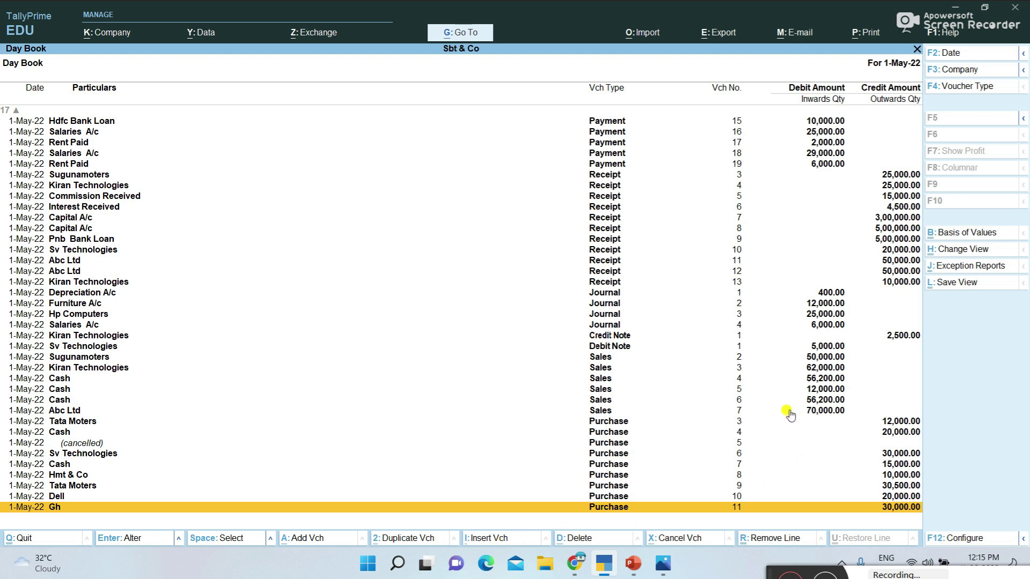
- Insert a voucher at the Cash sales entry no. 5 and set the party account to Abc Ltd
click(737, 391)
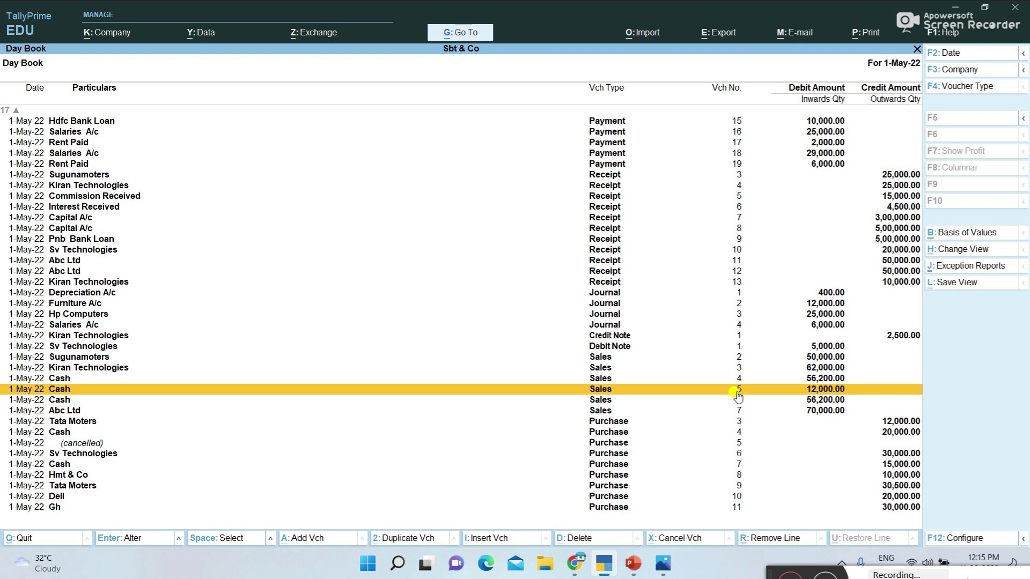
click(499, 540)
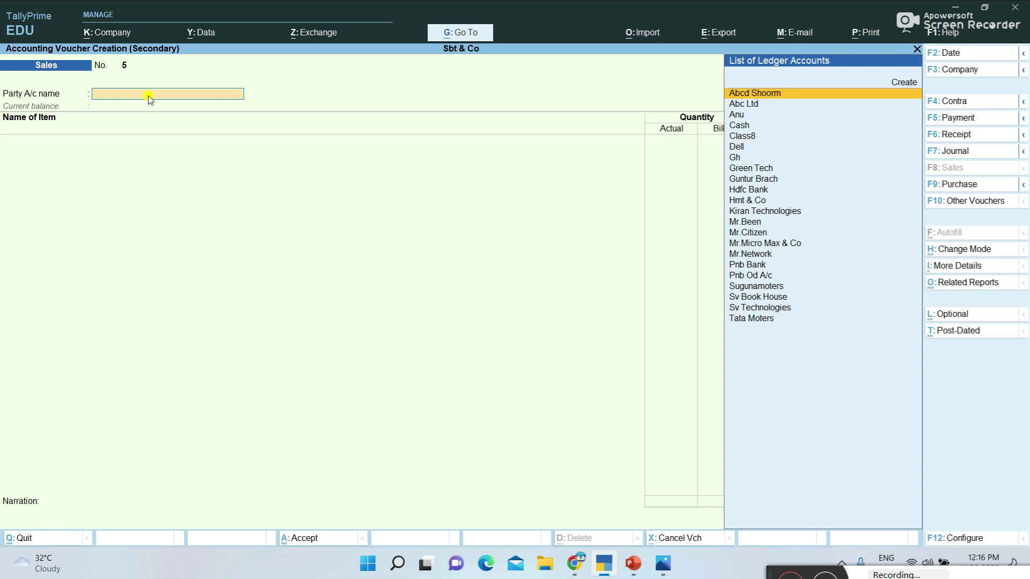
key(Down)
key(Return)
- Select the LC- 10121 Calculator as the stock item of the sales voucher
text(A)
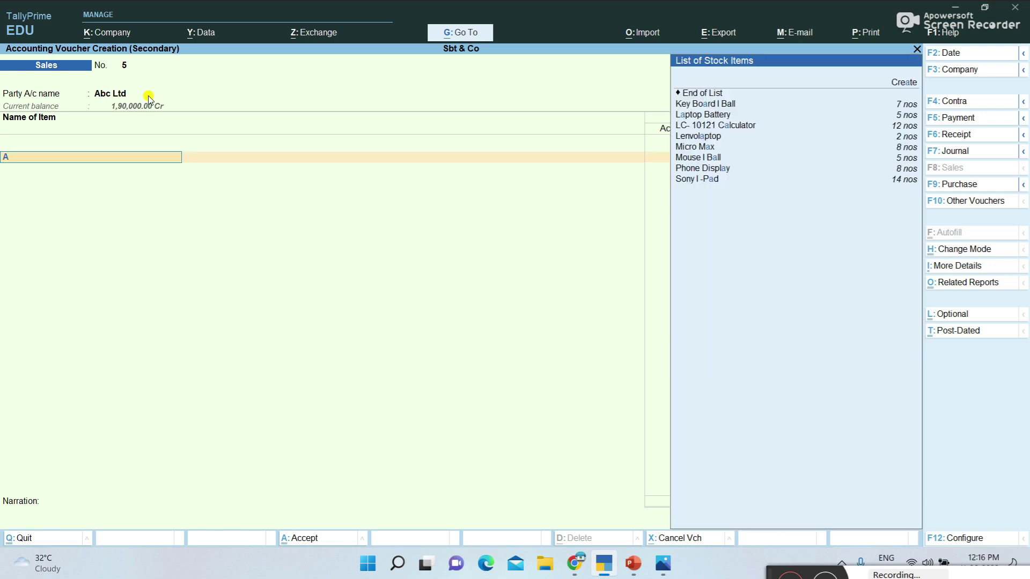
key(Down)
key(Down)
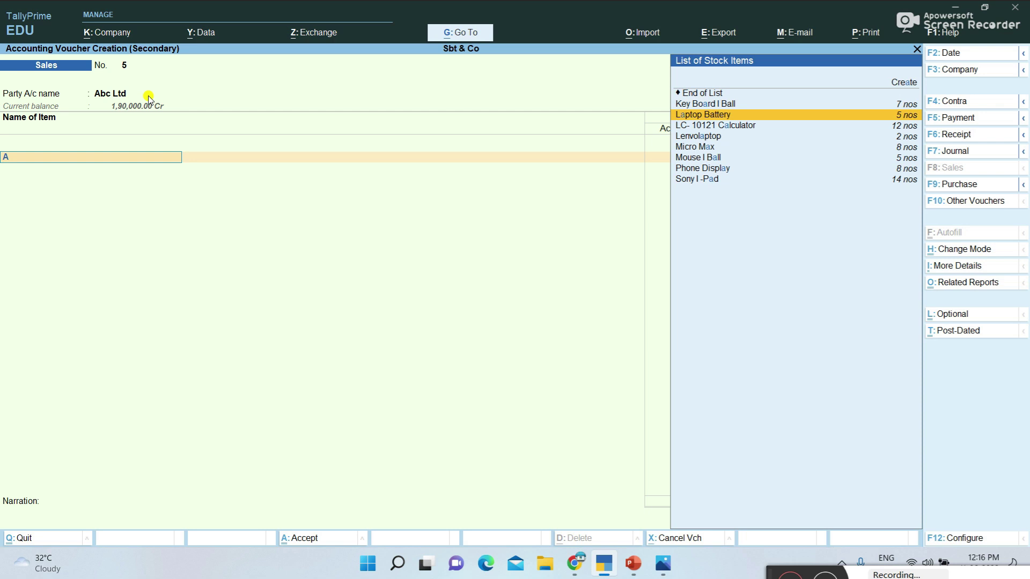
key(Down)
key(Return)
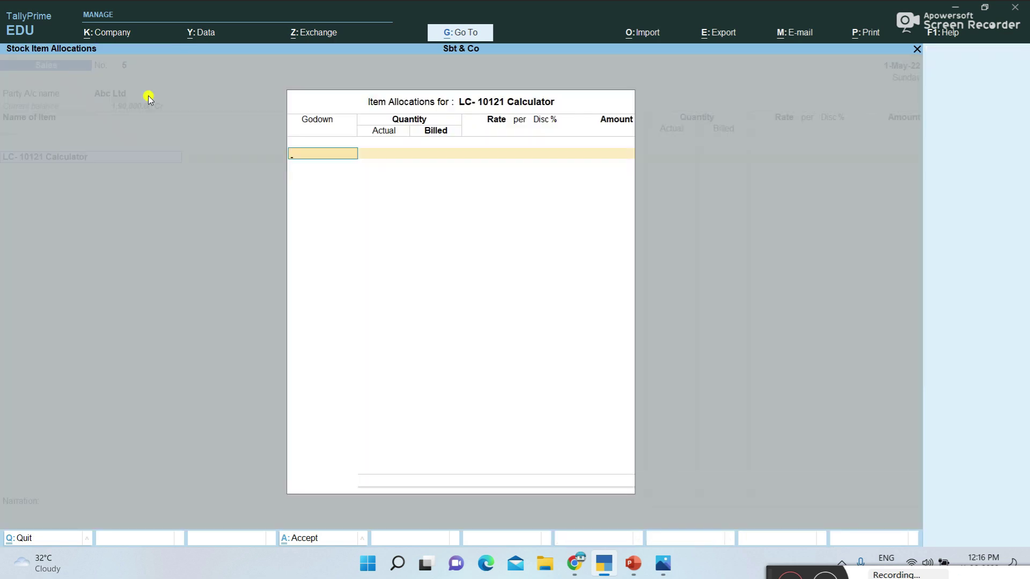
- Allocate the calculator from the Main Location godown with a quantity of 1 and a rate of 600
text(N)
key(BackSpace)
key(Down)
key(Down)
key(Down)
key(Return)
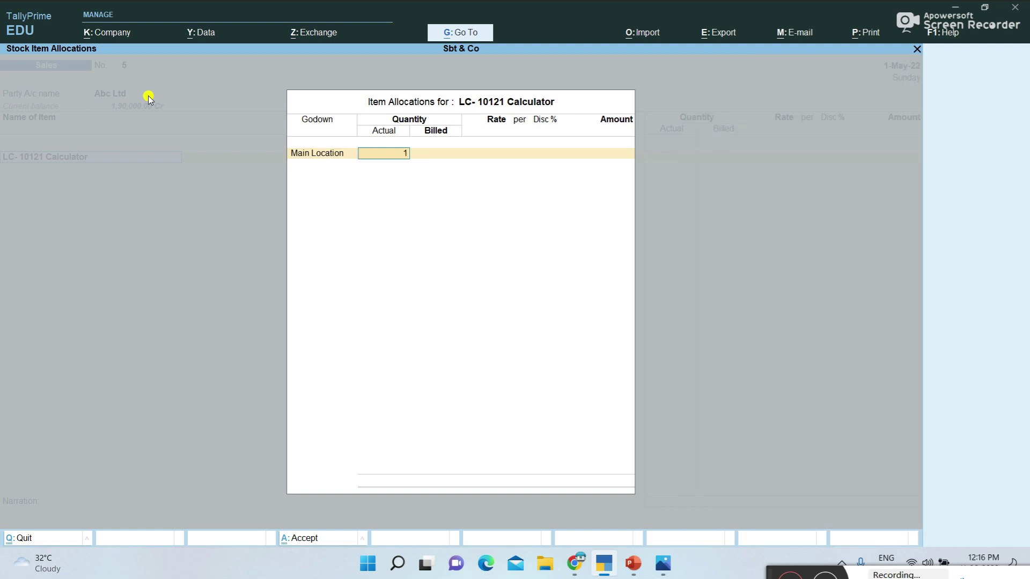
key(Return)
key(Return)
text(600)
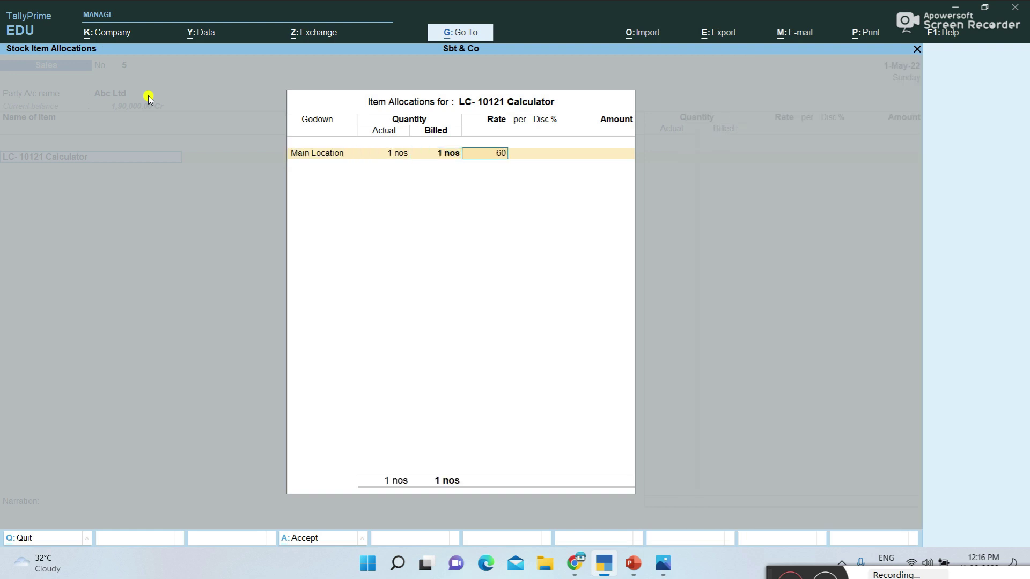
- Accept the item allocation and the New Ref bill-wise details, save the sales voucher and select its entry in the Day Book
key(Return)
key(Return)
key(Return)
key(Return)
key(Return)
key(Return)
key(Return)
key(Return)
key(Return)
key(Return)
key(Return)
key(Return)
key(Return)
key(Return)
key(Return)
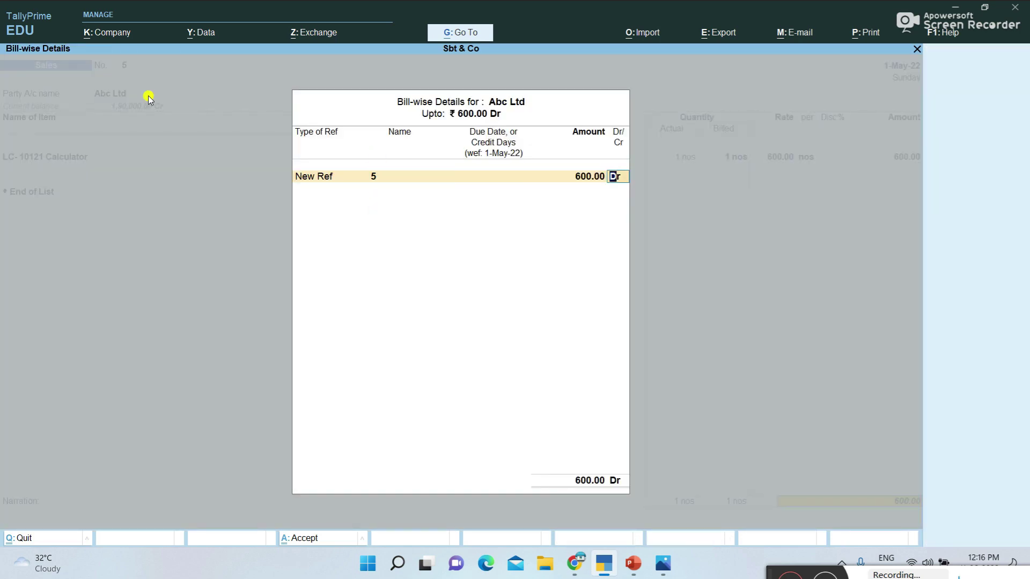
key(Return)
key(Return)
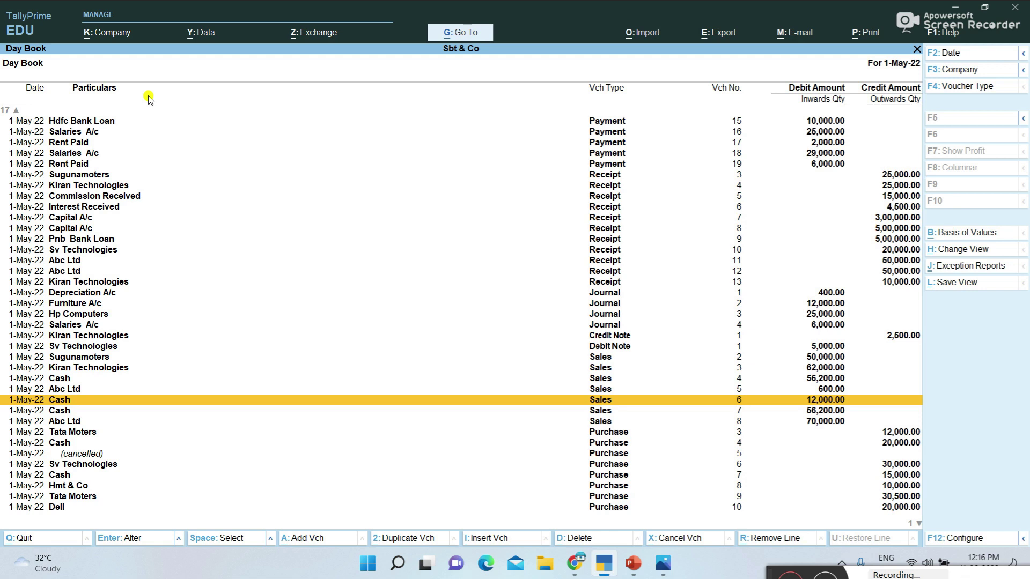
key(Up)
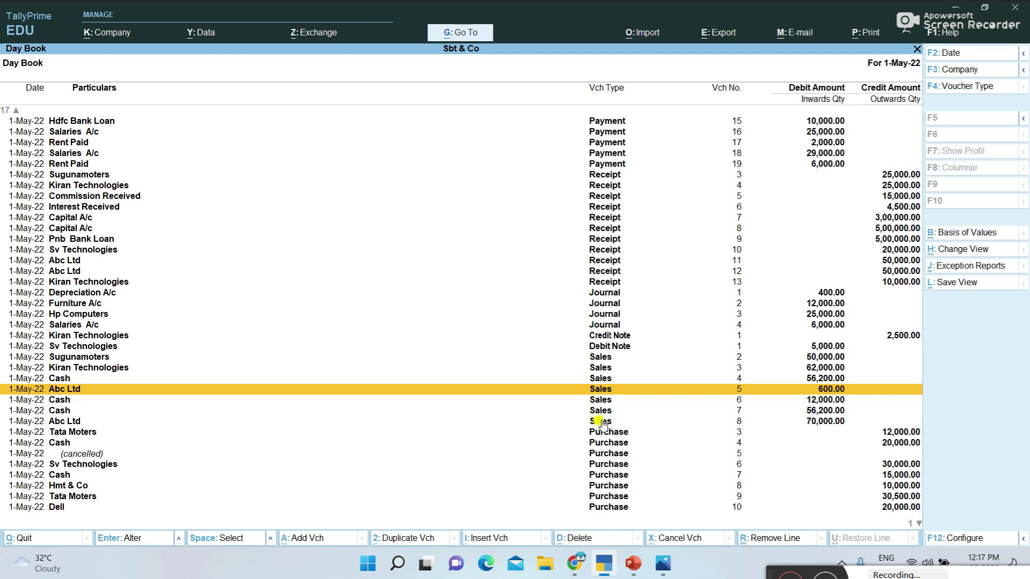
- Duplicate the Sugunamoters sales voucher no. 2 from the Day Book, keeping its party account, Sales ledger and 50,000 amount
click(601, 357)
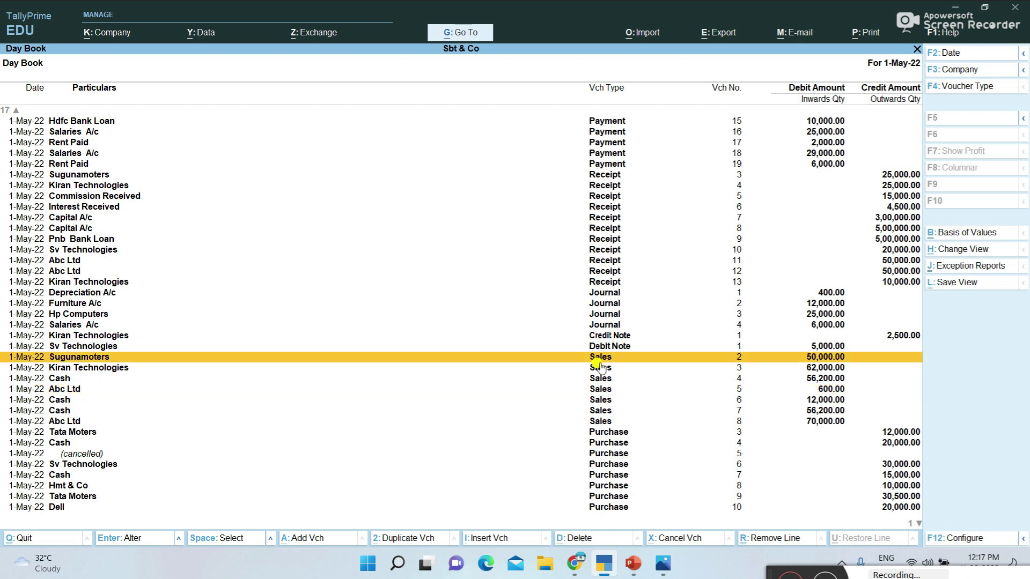
mouse_move(425, 563)
click(404, 545)
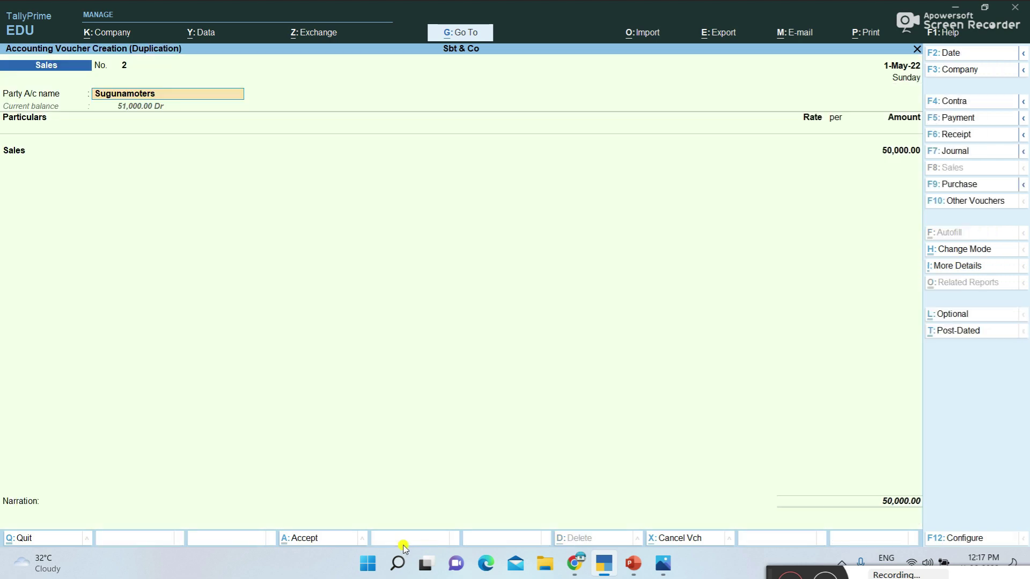
key(Return)
key(Return)
key(Return)
key(Return)
key(Return)
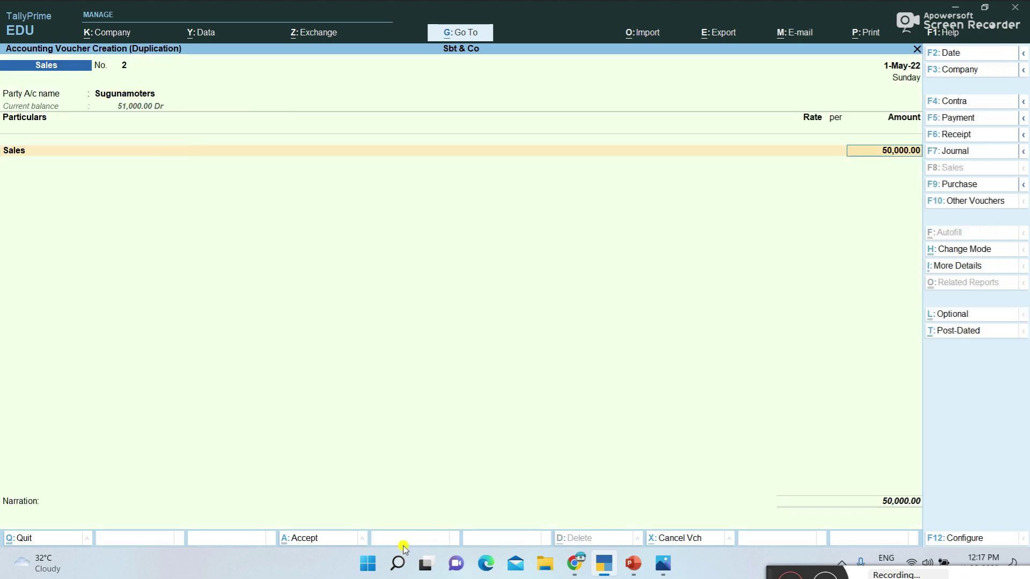
- Accept the New Ref bill-wise details for 50,000 Dr and save the duplicated sales voucher
key(Return)
key(Return)
key(Return)
key(Return)
key(Return)
key(Return)
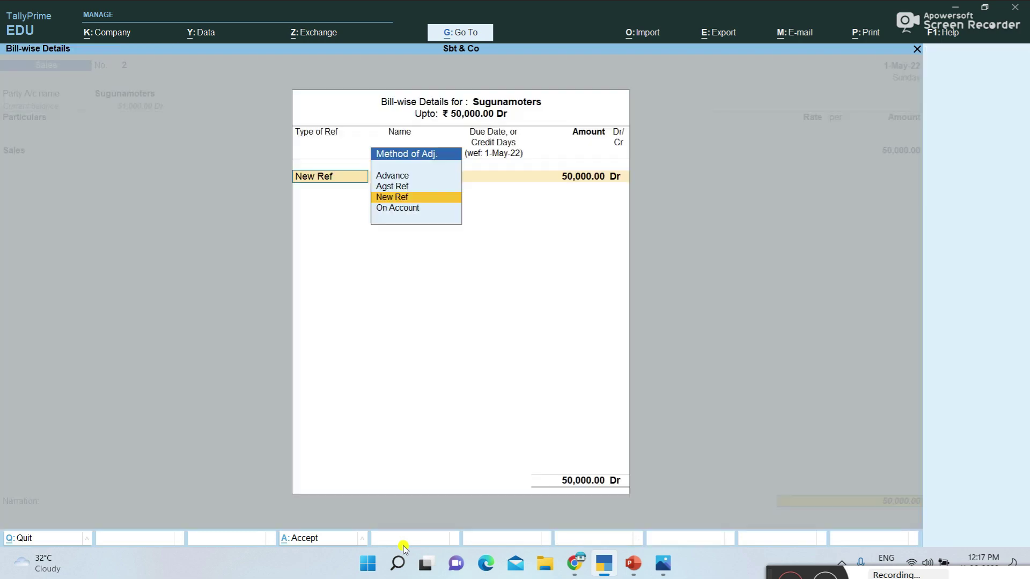
key(Return)
key(Return)
key(Return)
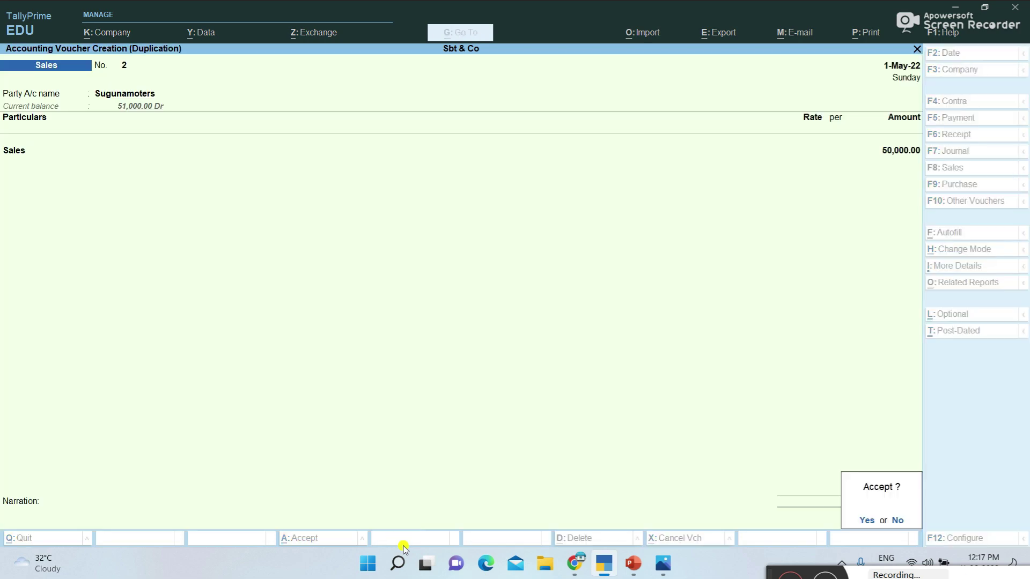
key(Return)
- Compare the original Sugunamoters sales voucher with its duplicate, no. 9, in the Day Book
key(Down)
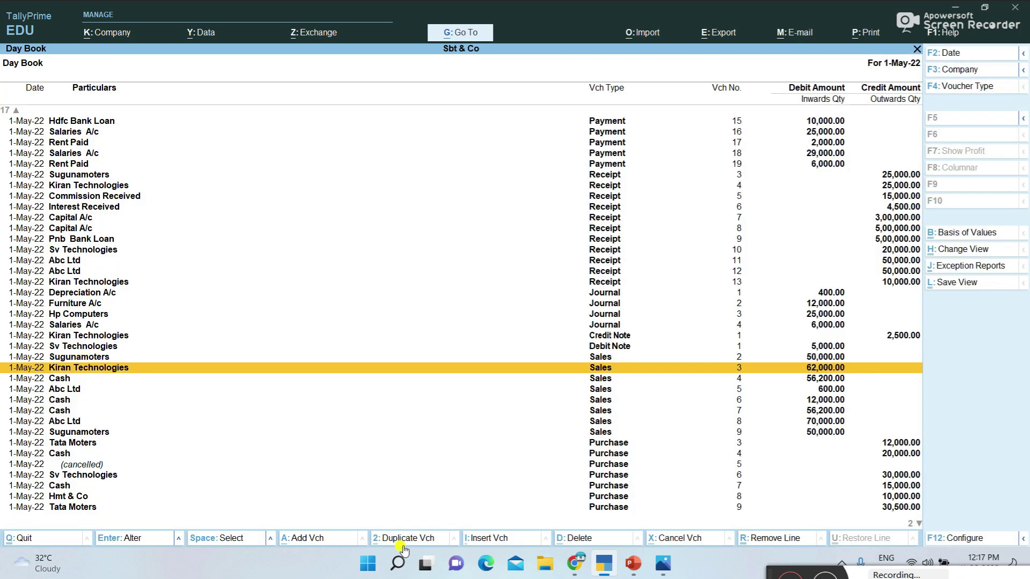
key(Up)
key(Up)
key(Down)
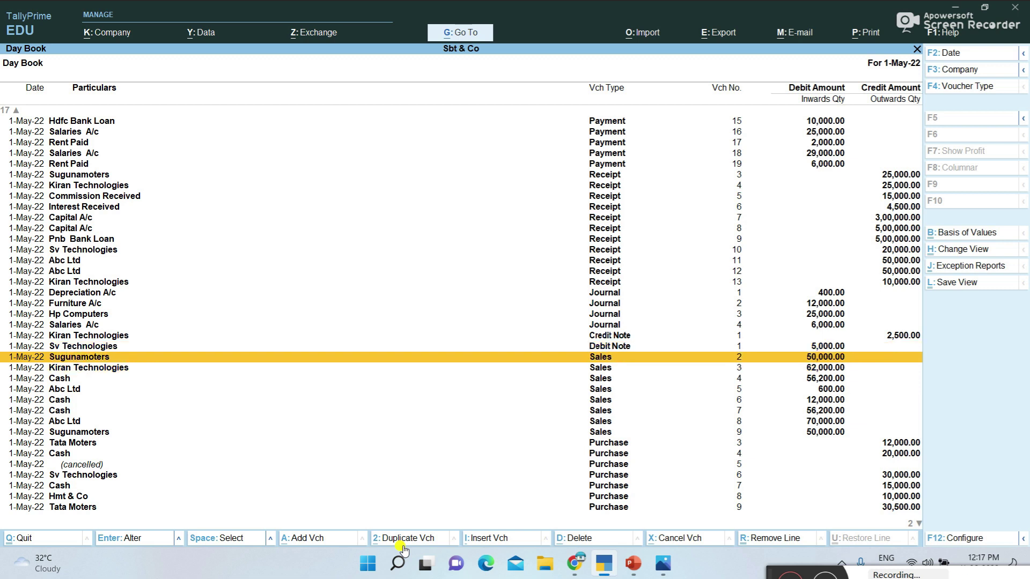
key(Down)
key(Down)
key(Down)
key(Down)
key(Down)
key(Down)
key(Down)
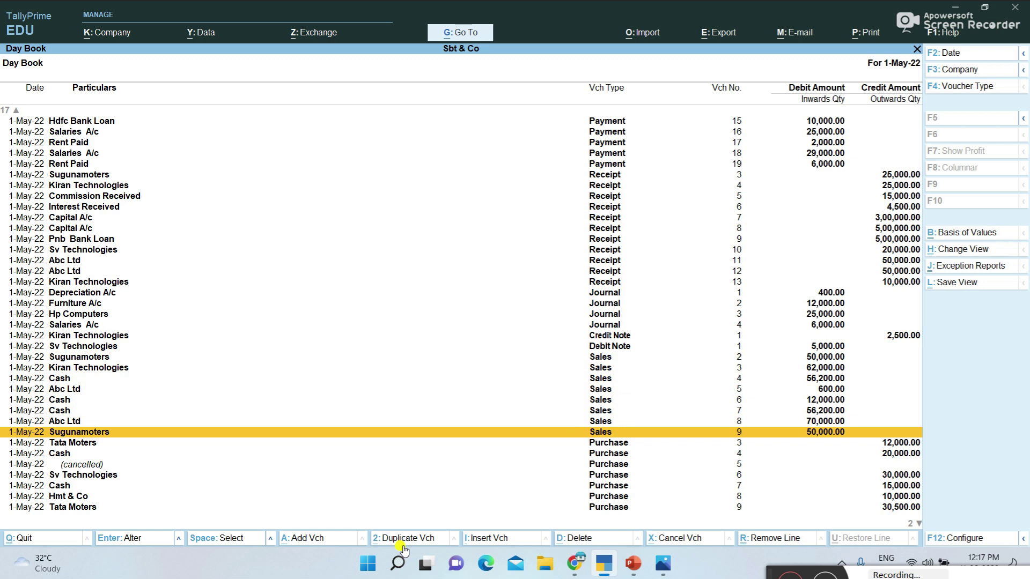
- Look through the purchase, sales, journal and receipt entries of the Day Book and close it
key(Down)
key(Down)
key(Down)
key(Down)
key(Down)
key(Down)
key(Down)
key(Down)
key(Down)
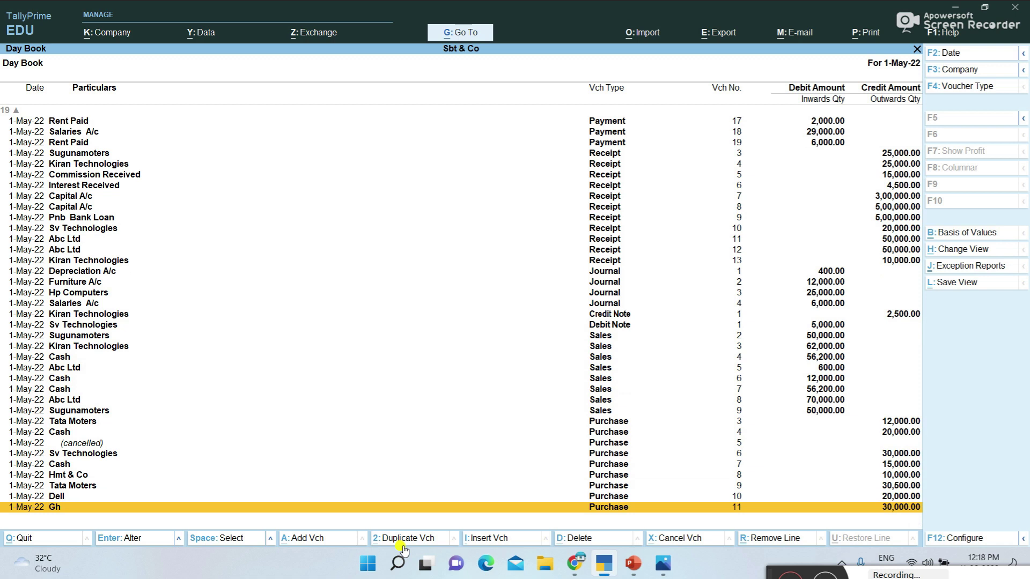
key(Up)
key(Up)
key(Up)
key(Up)
key(Up)
key(Up)
key(Up)
key(Up)
key(Up)
key(Up)
key(Up)
key(Up)
key(Up)
key(Up)
key(Up)
key(Up)
key(Up)
key(Up)
key(Up)
key(Up)
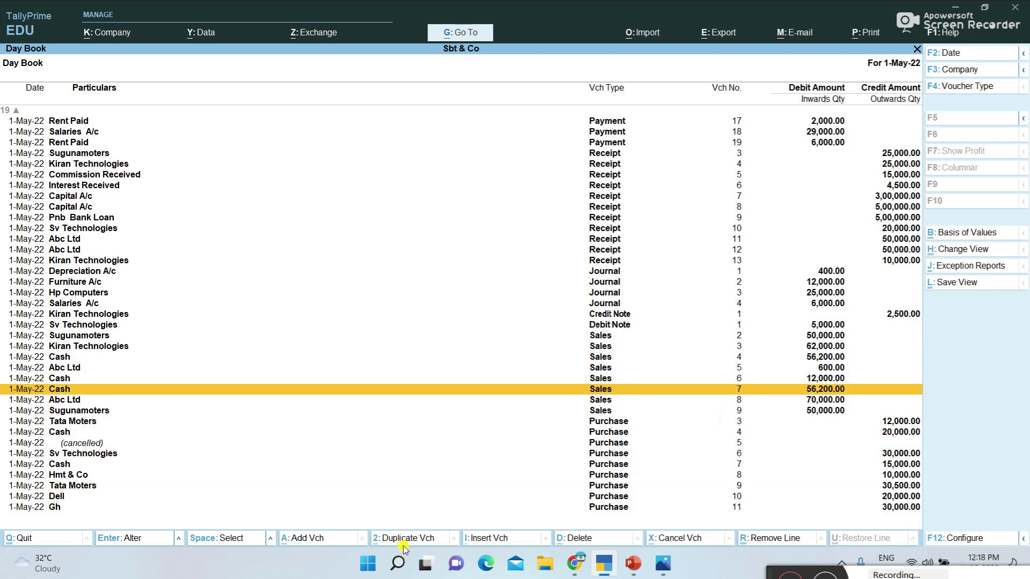
key(Up)
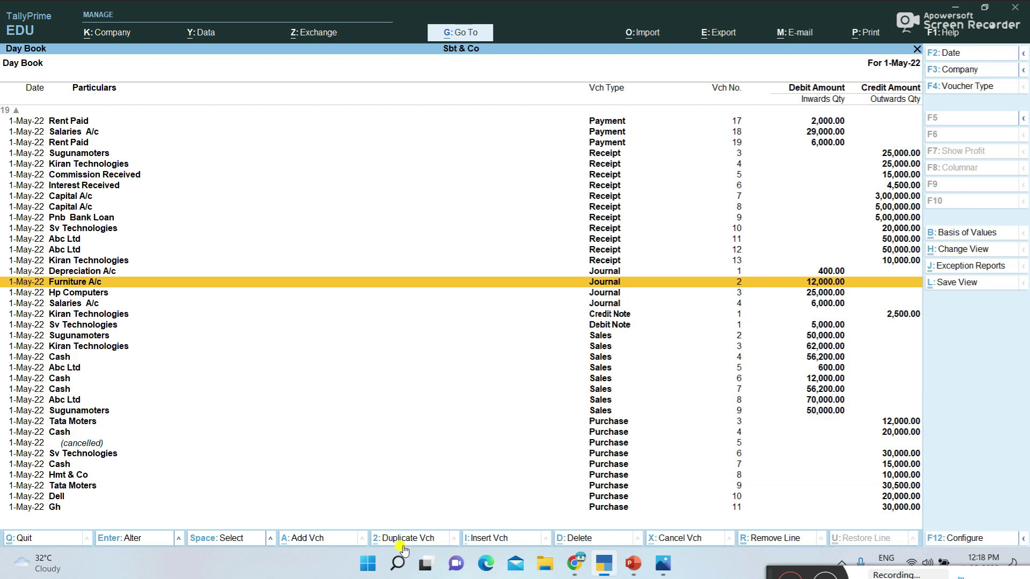
key(Up)
key(Up)
key(Up)
key(Up)
key(Up)
key(Up)
key(Up)
key(Up)
key(Up)
key(Up)
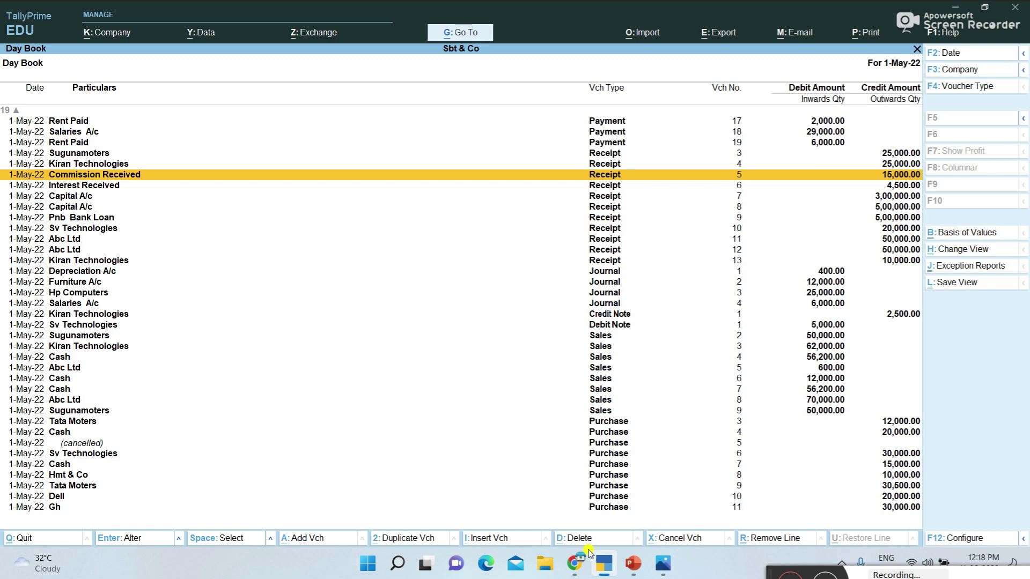
key(Escape)
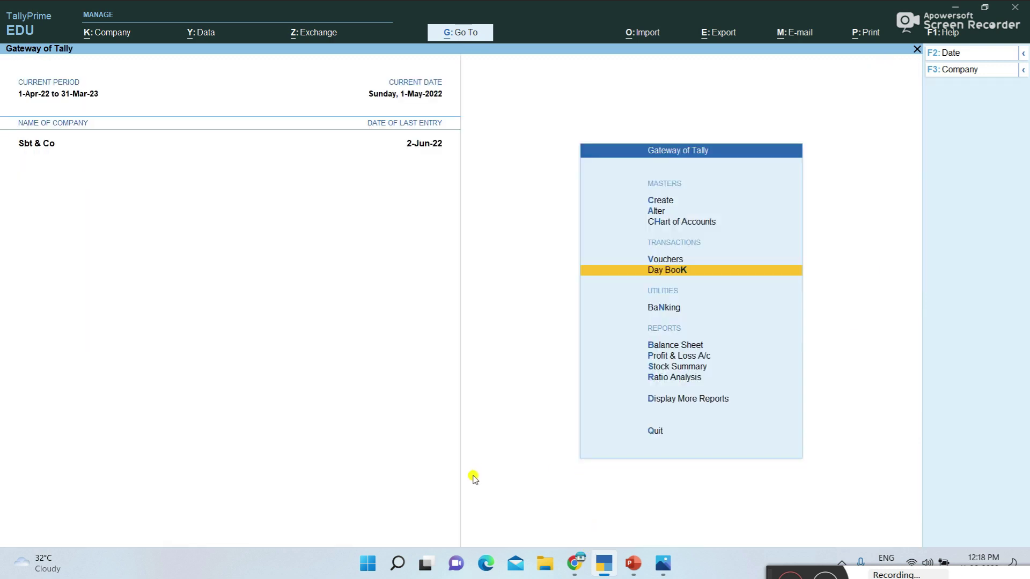
- Display the ledger vouchers of Sugunamoters from the account books
click(674, 403)
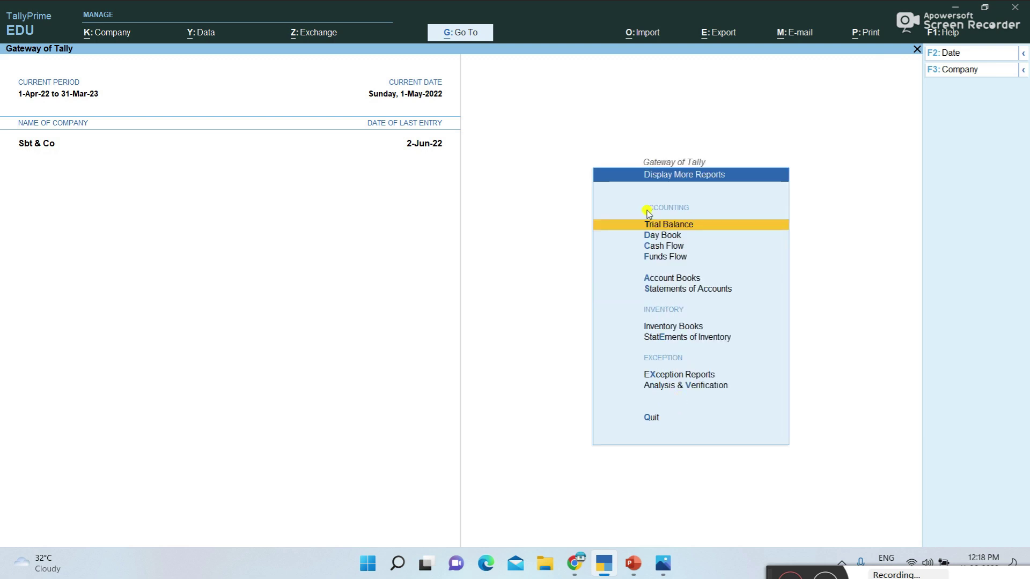
click(668, 282)
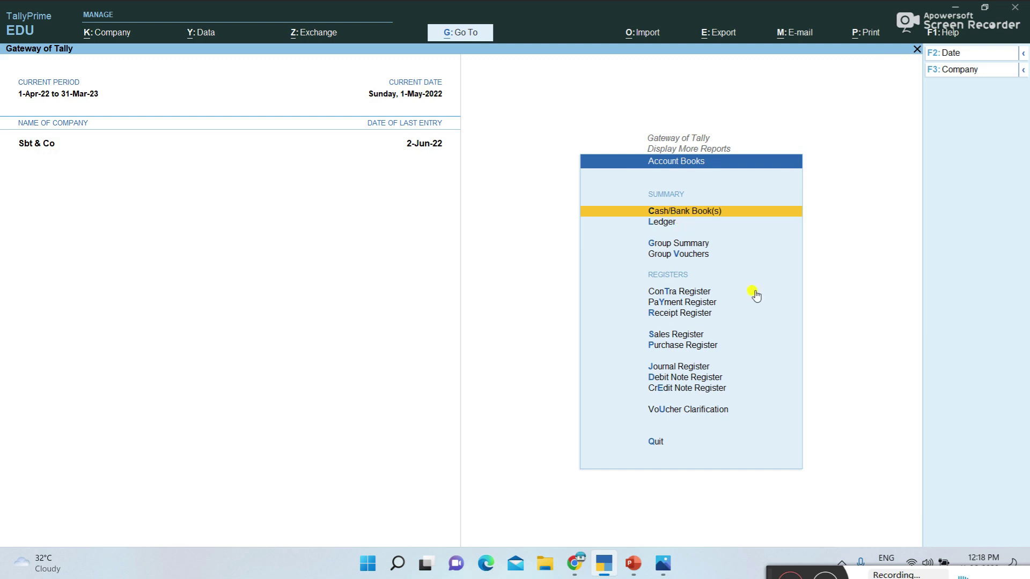
key(Down)
key(Return)
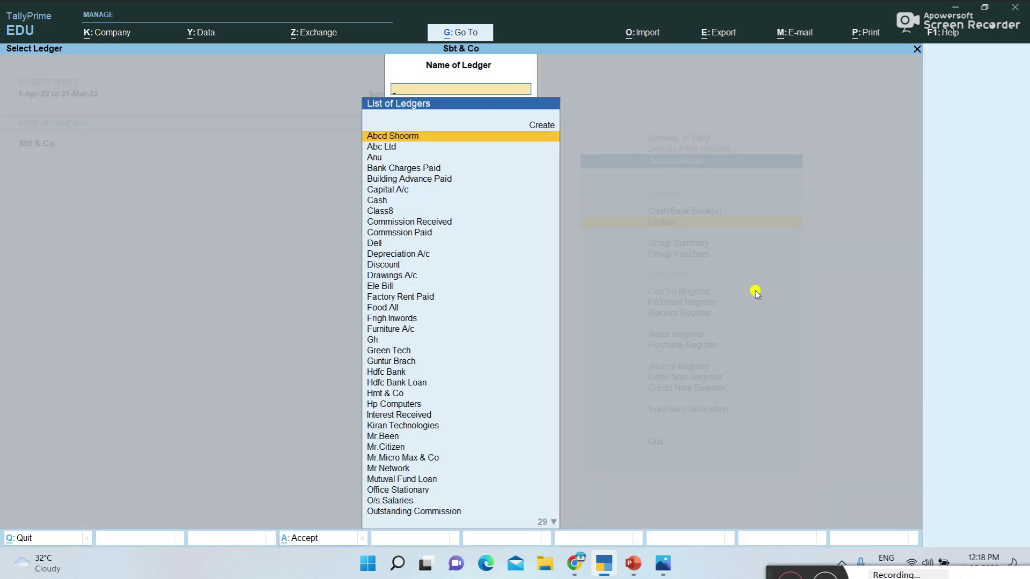
text(Su)
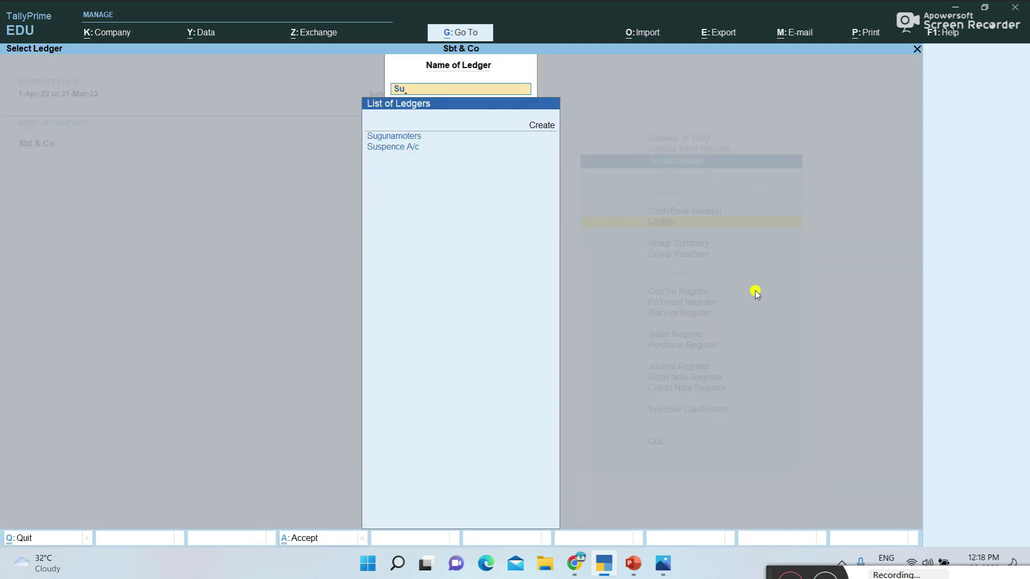
key(Return)
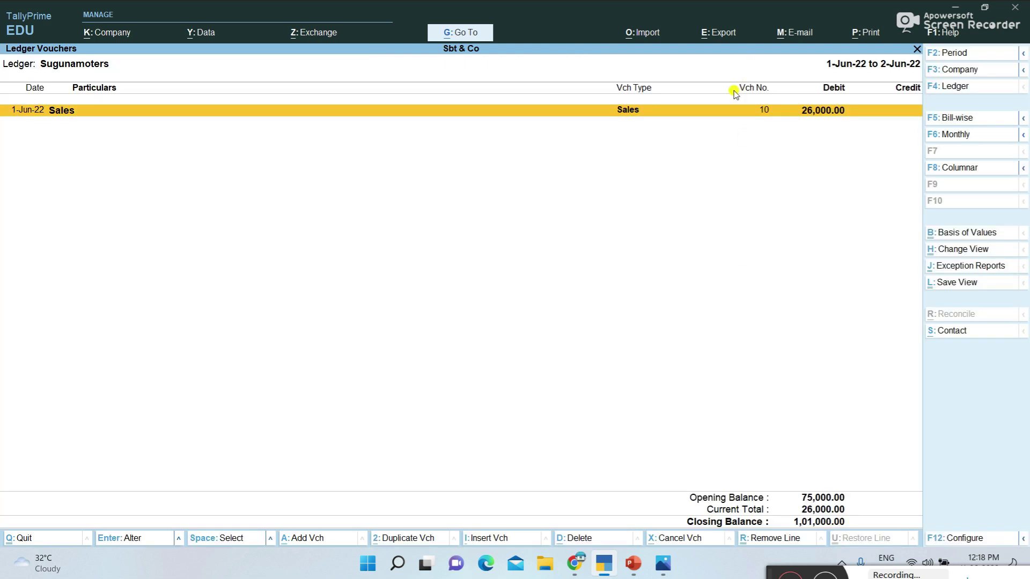
- Set the start of the Sugunamoters ledger period to 1-5-2022, keeping the end date
click(949, 52)
text(1-)
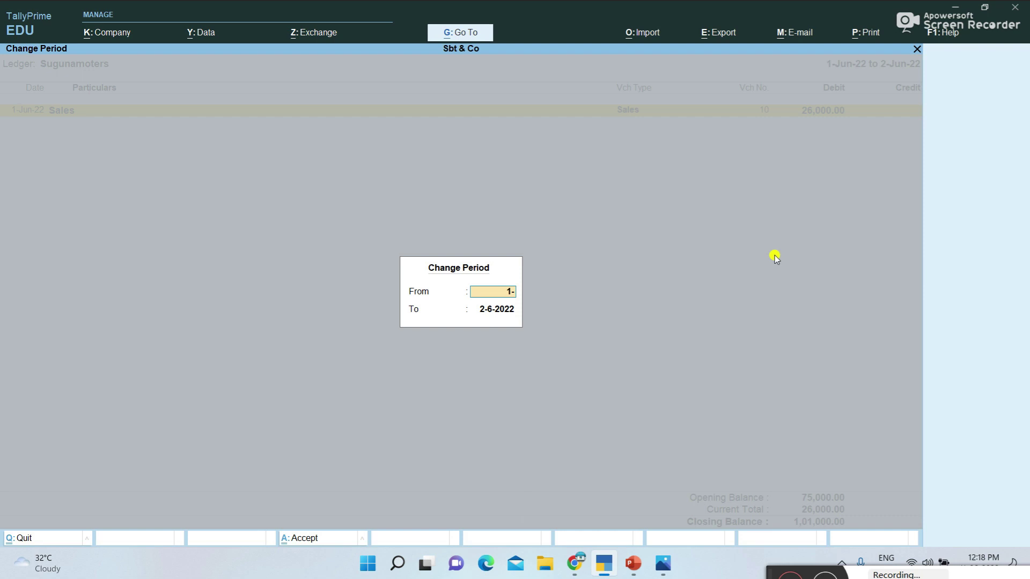
text(5-2022)
key(Return)
key(Return)
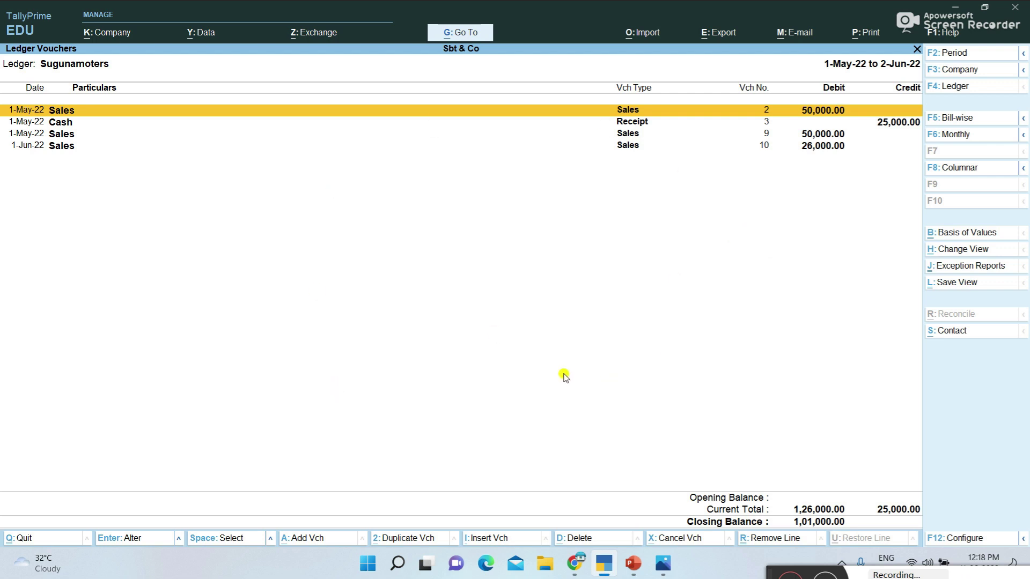
- Open a blank sales voucher from the Sugunamoters ledger report, cancel it and return to the Gateway of Tally
click(327, 539)
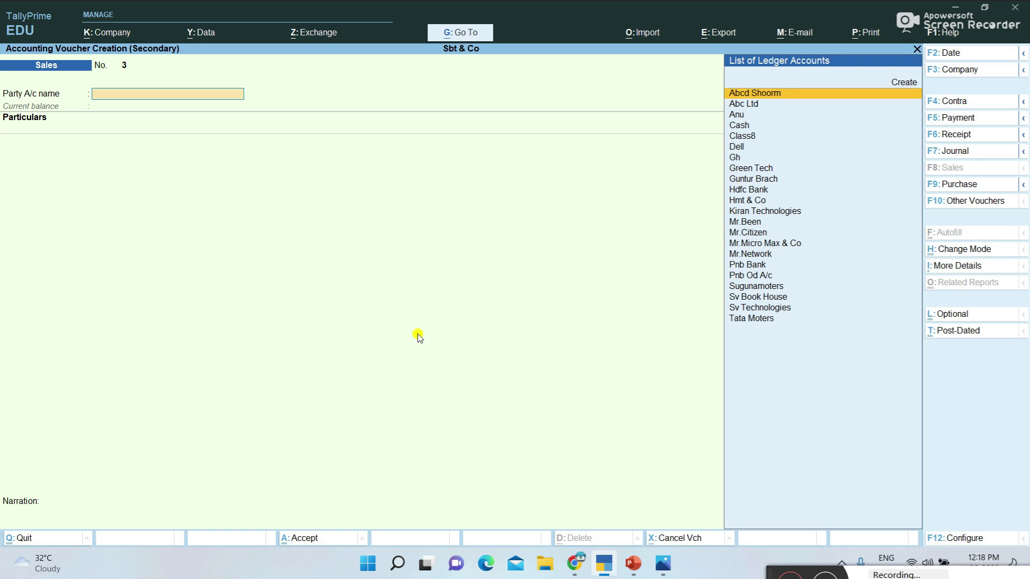
key(Escape)
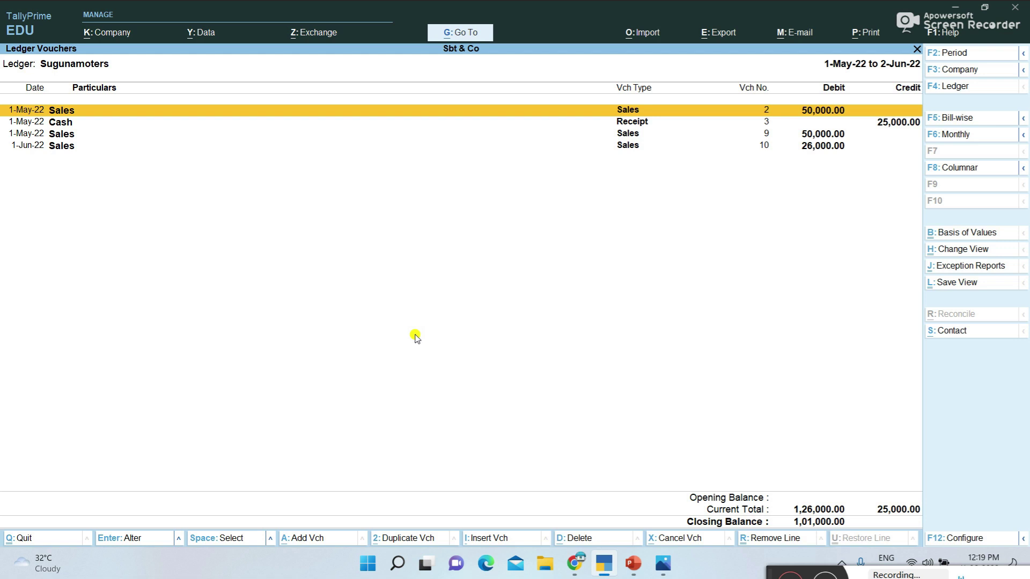
key(Escape)
key(Escape)
key(Escape)
key(Escape)
key(Escape)
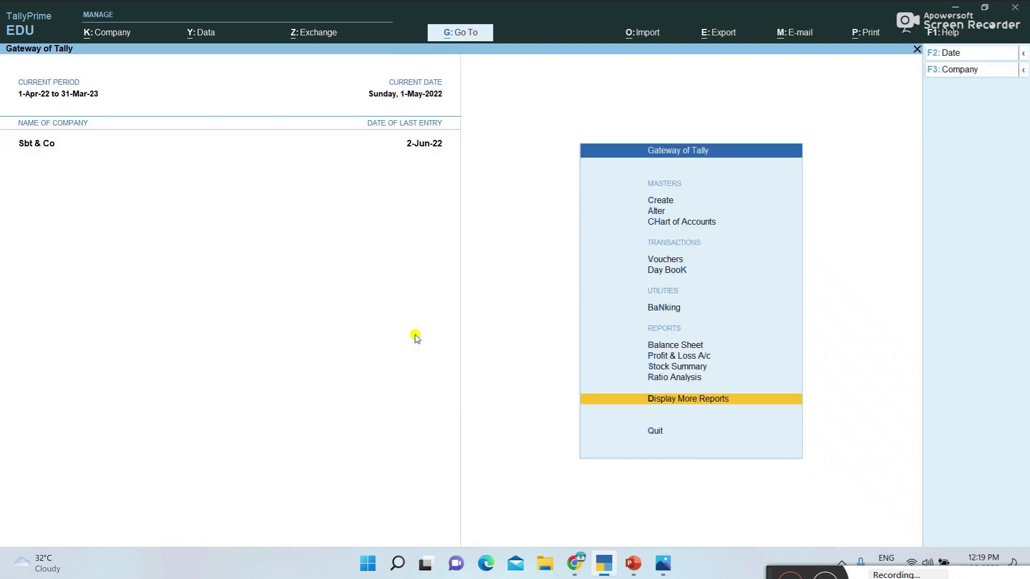
key(Escape)
key(Escape)
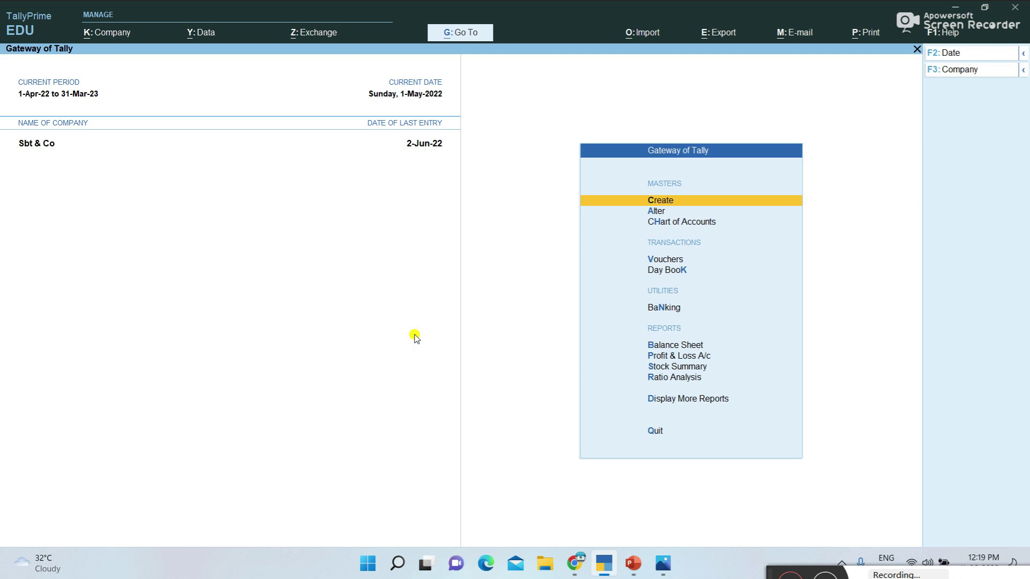
click(775, 570)
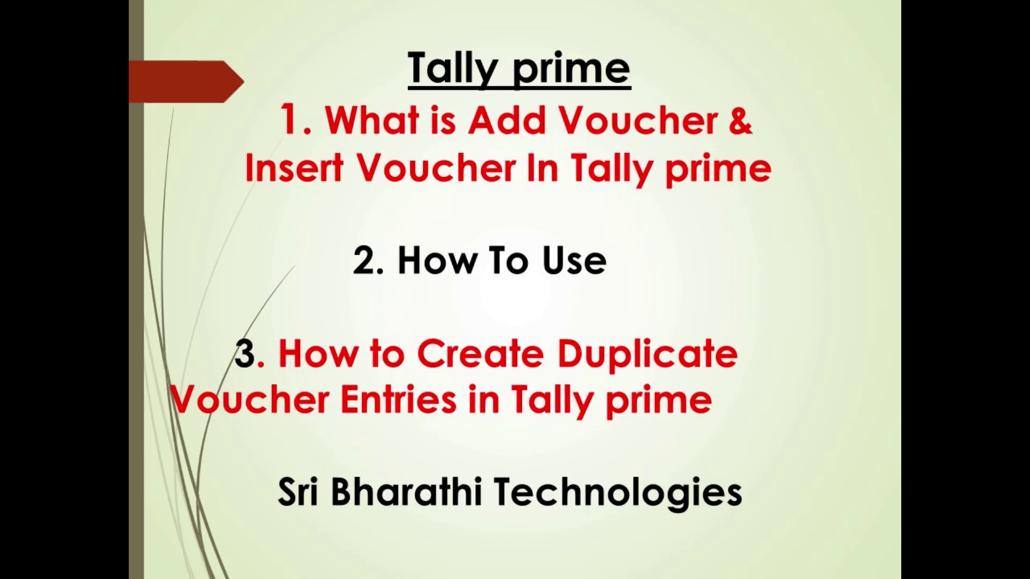